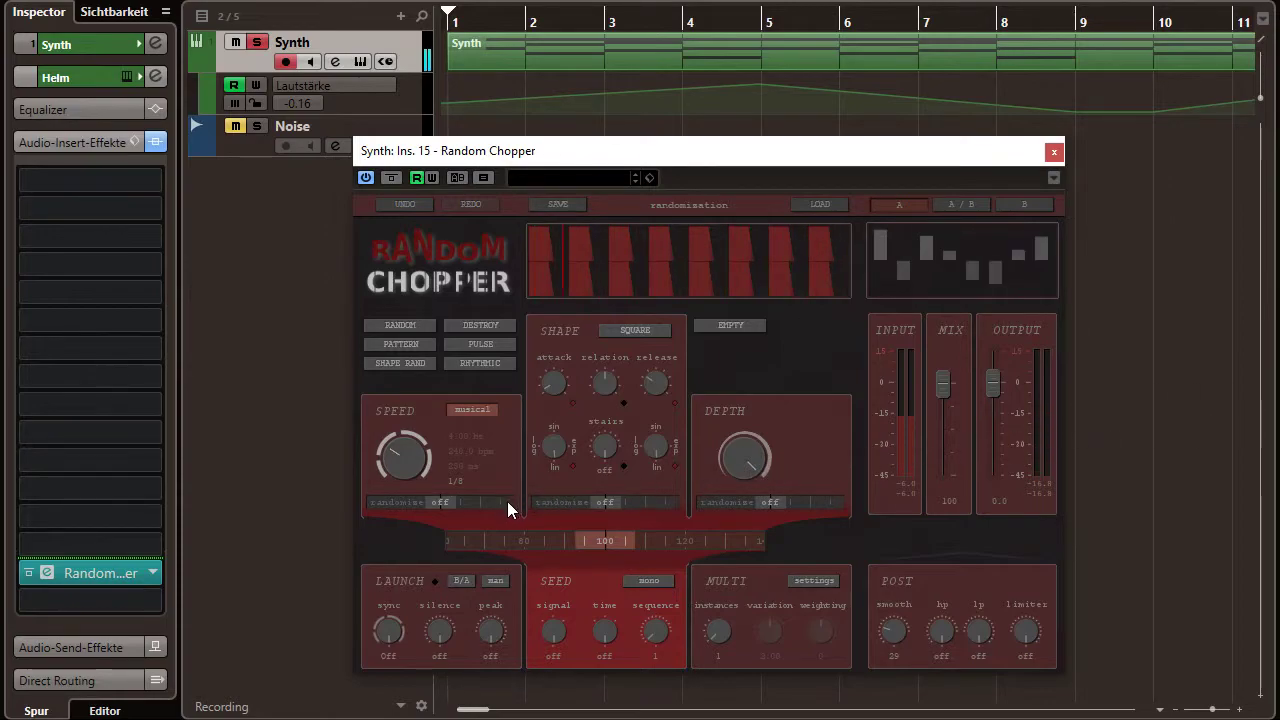
# Set the Synth chopper's randomization amounts to 60 for speed, 100 for shape and about 40 for depth.
pyautogui.moveTo(506, 502); pyautogui.dragTo(443, 509)
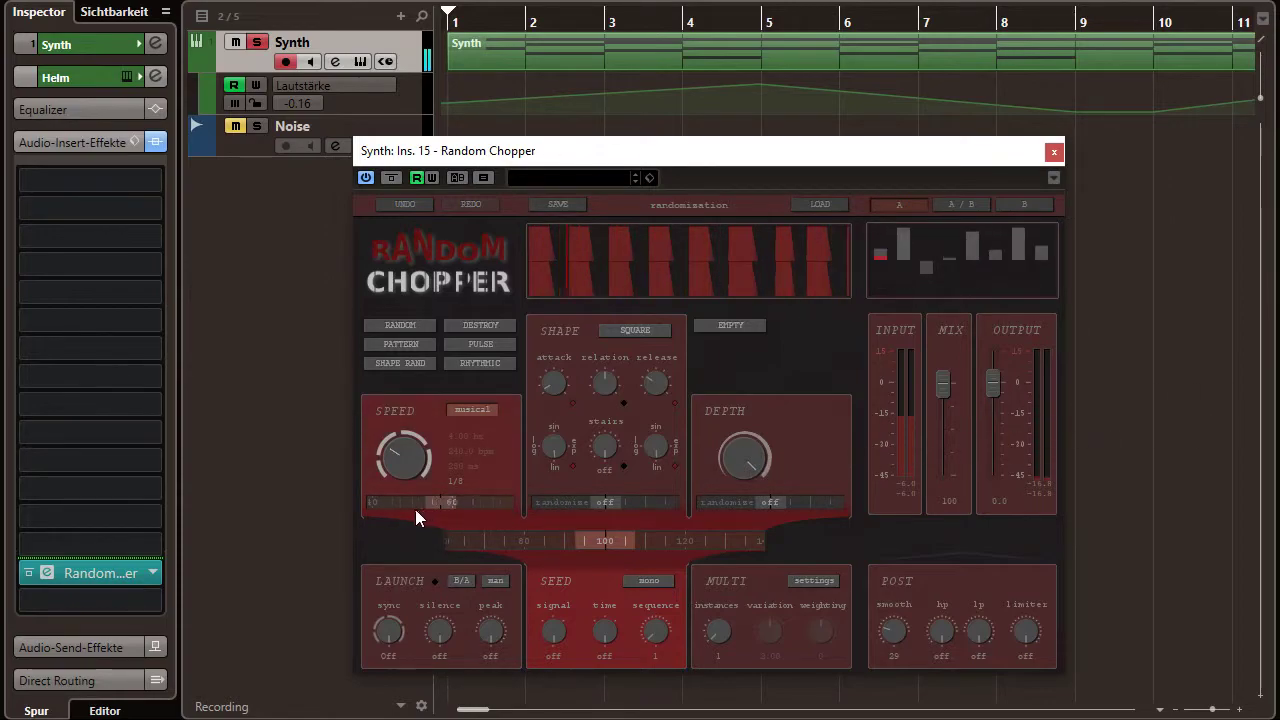
pyautogui.click(609, 504)
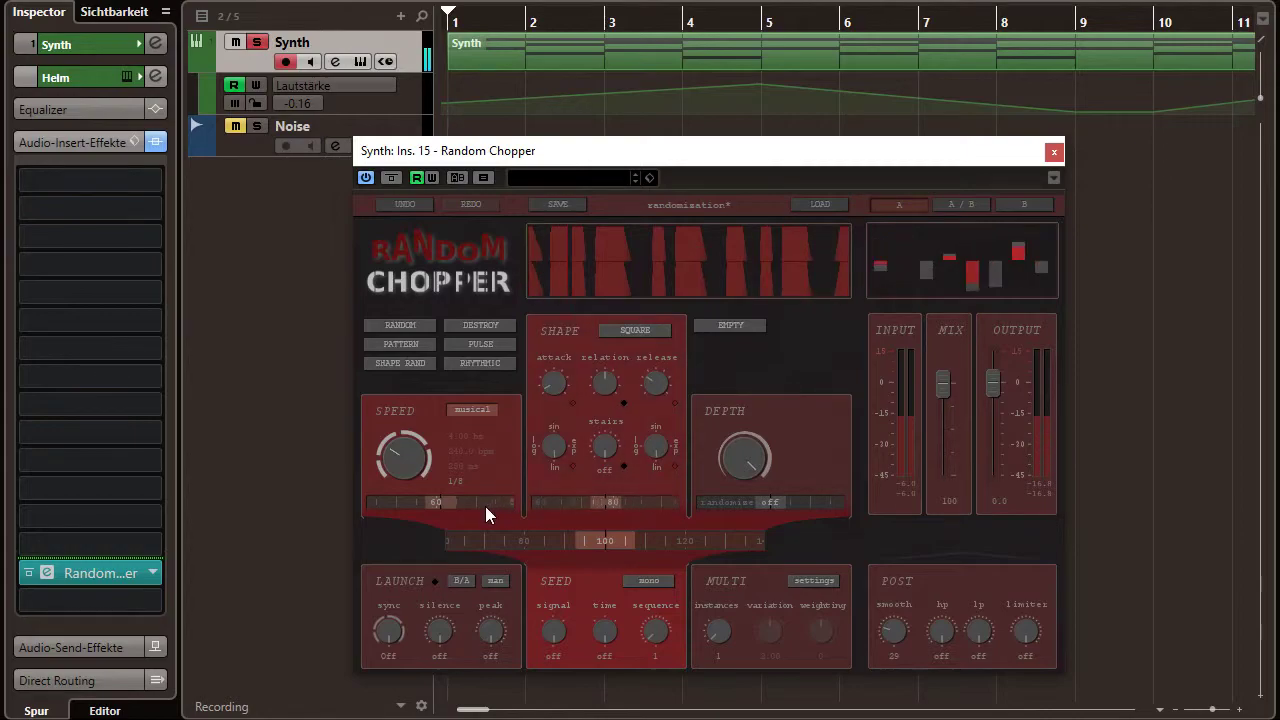
pyautogui.moveTo(791, 499); pyautogui.dragTo(733, 498)
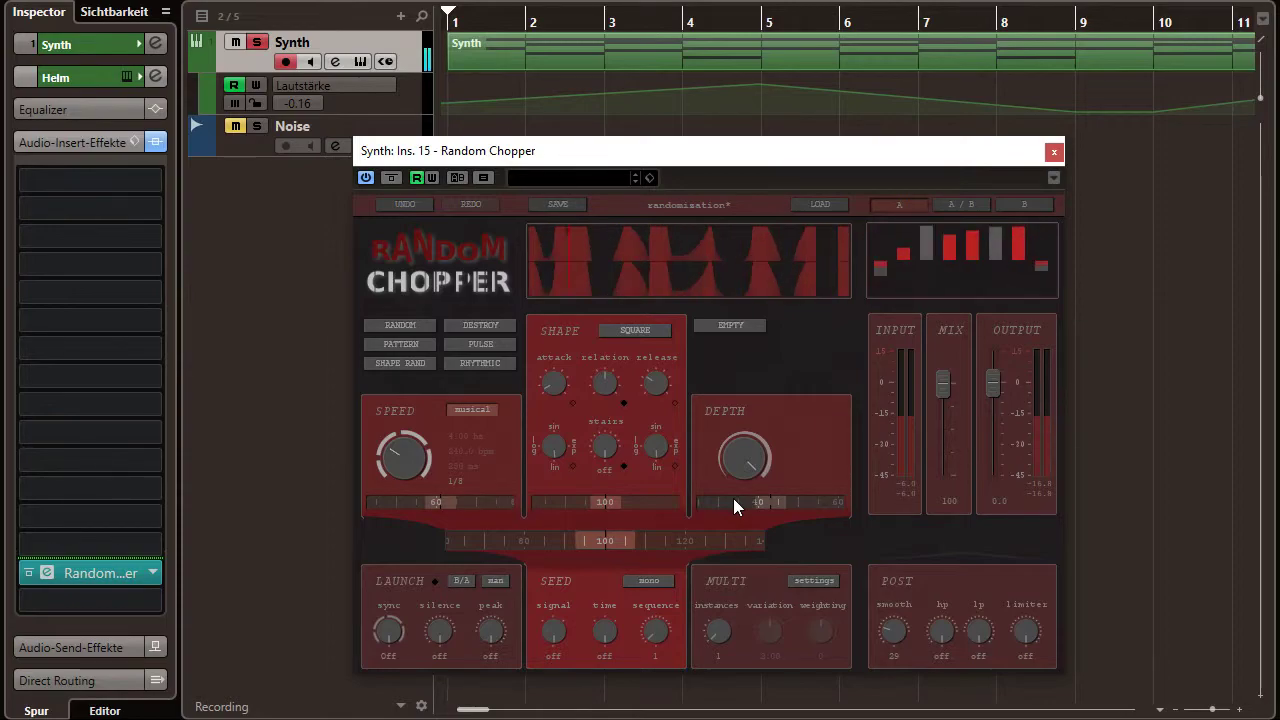
# Try the overall randomization at 200 and the seed in stereo, restoring them to 100 and mono.
pyautogui.moveTo(746, 544); pyautogui.dragTo(596, 544)
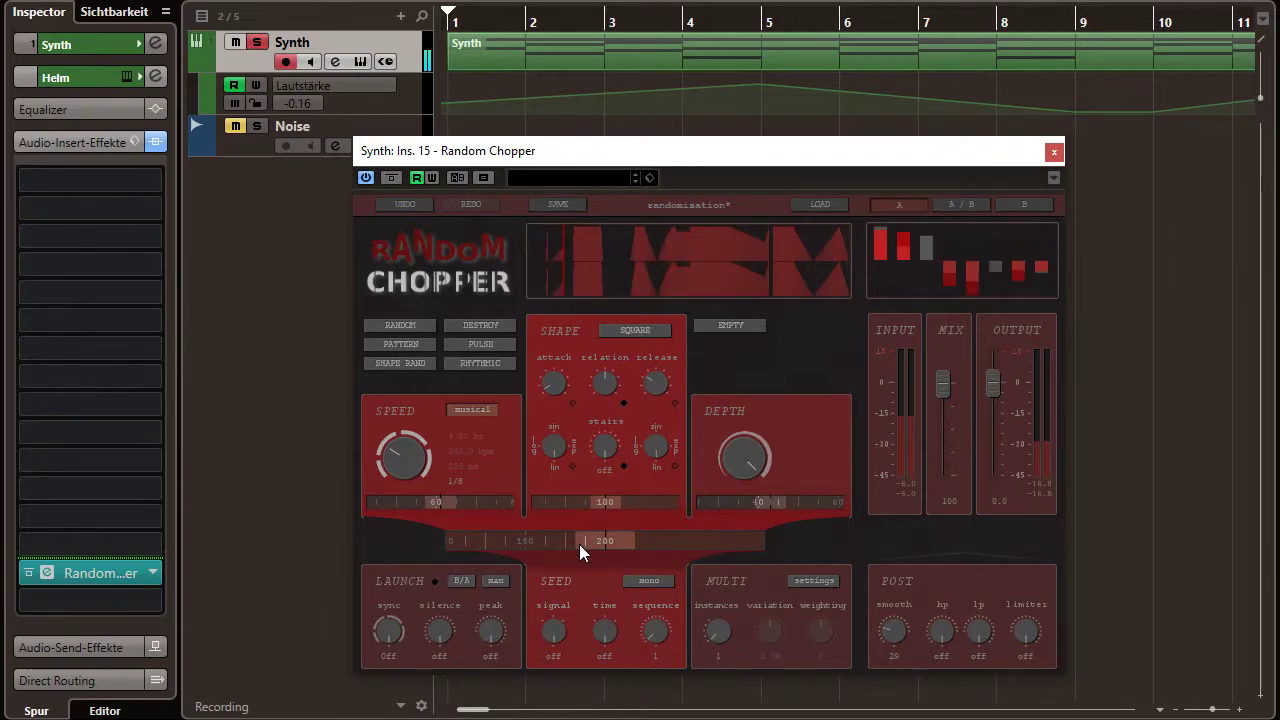
pyautogui.scroll(-5, 579, 544)
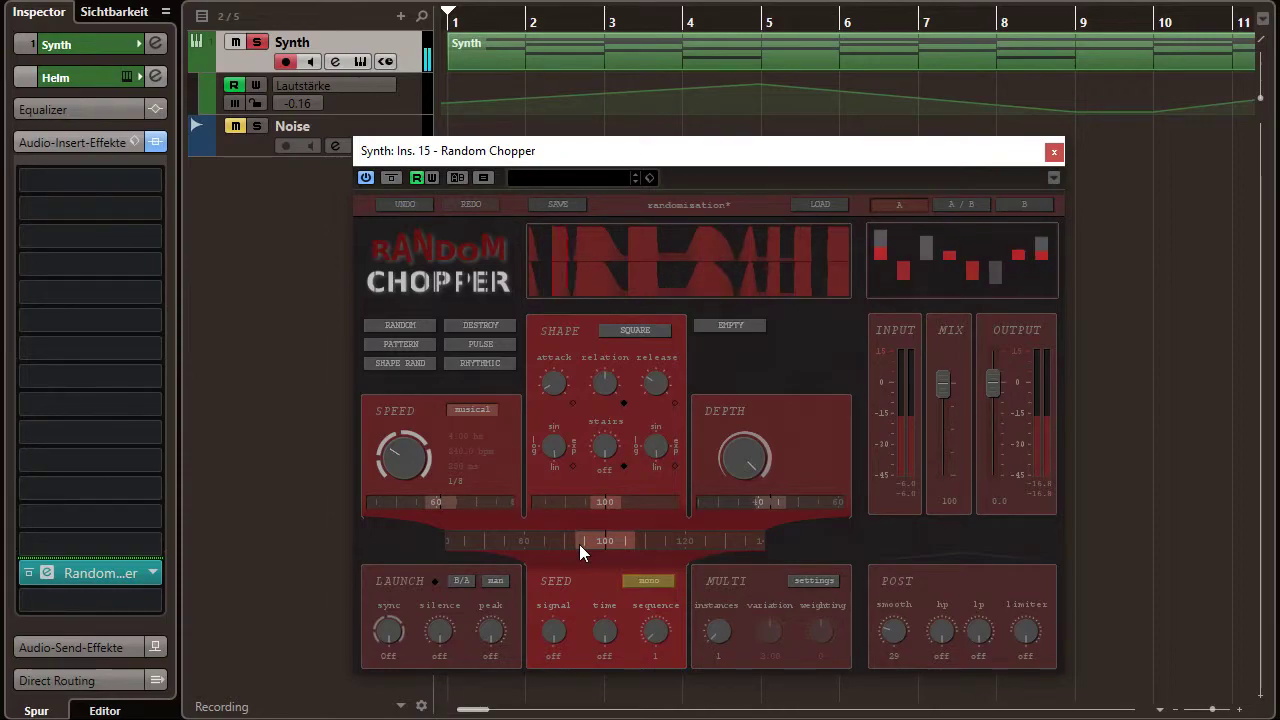
pyautogui.click(666, 582)
pyautogui.click(667, 583)
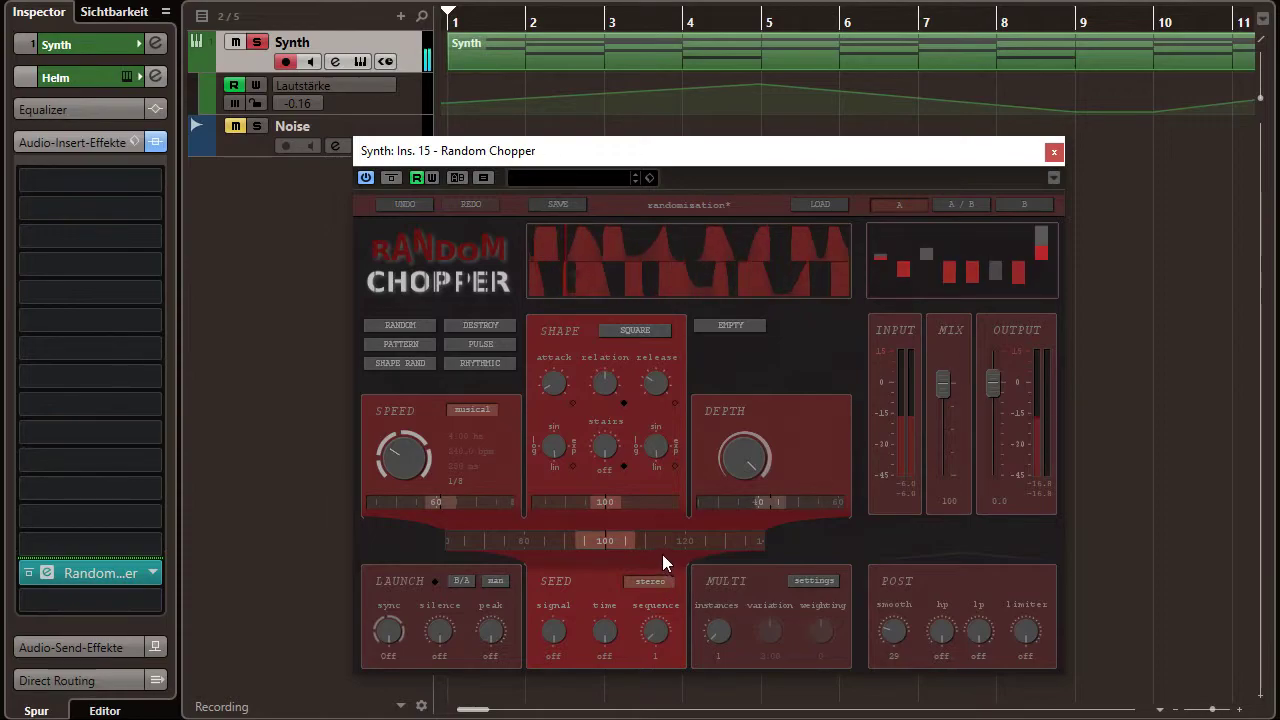
pyautogui.moveTo(661, 546)
pyautogui.mouseDown()
pyautogui.moveTo(839, 546)
pyautogui.moveTo(685, 548)
pyautogui.mouseUp()
pyautogui.click(652, 584)
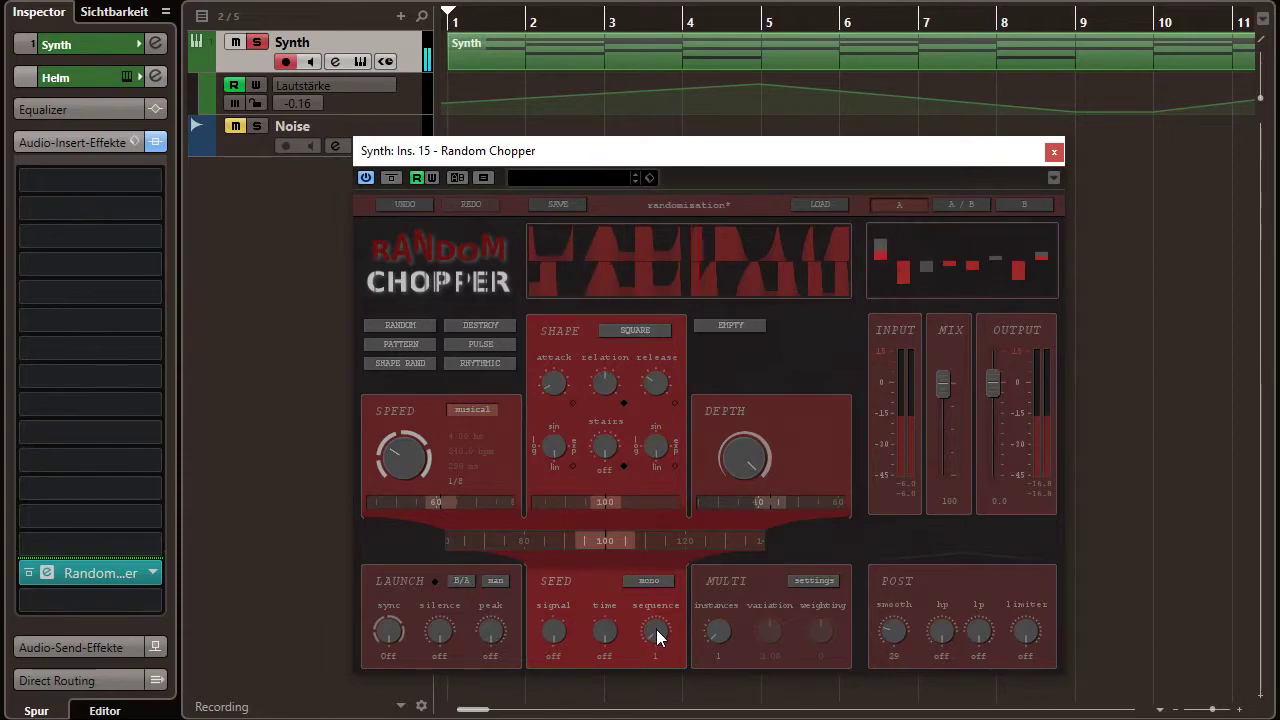
# Turn off the sequence seed, set the signal seed to stabilize and play back the Synth track.
pyautogui.moveTo(654, 631); pyautogui.dragTo(654, 660)
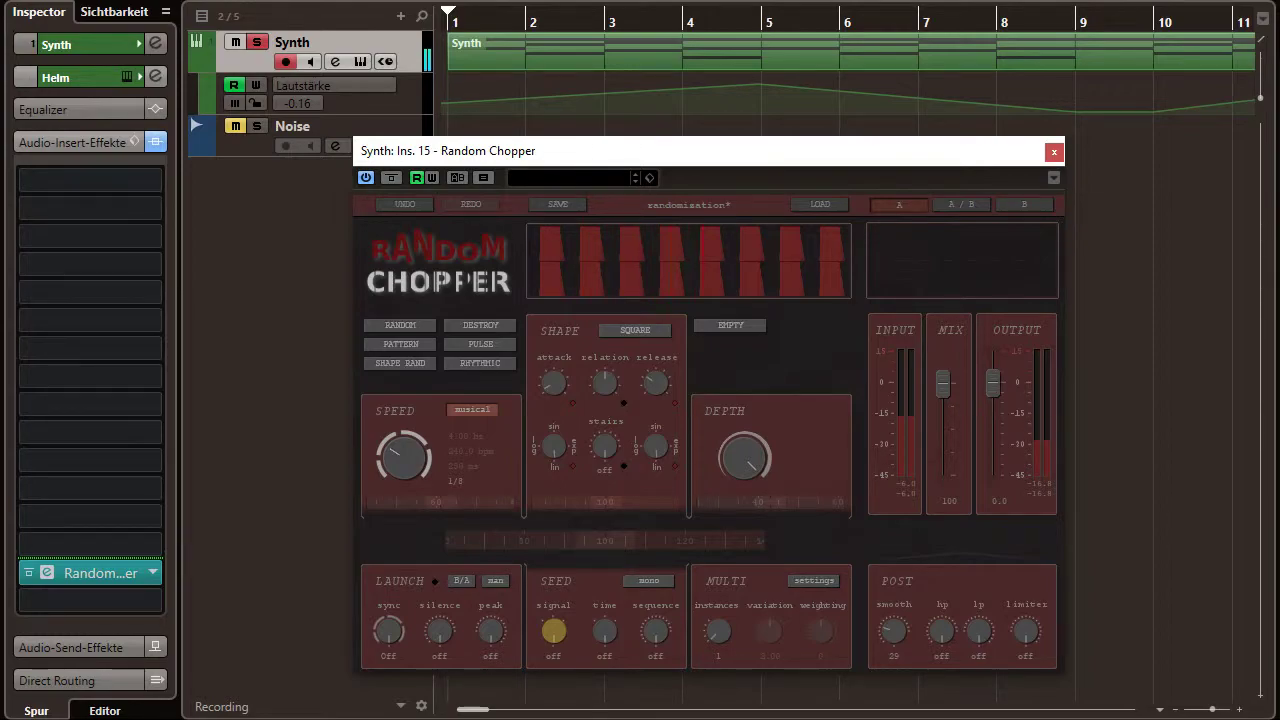
pyautogui.moveTo(562, 618); pyautogui.dragTo(578, 597)
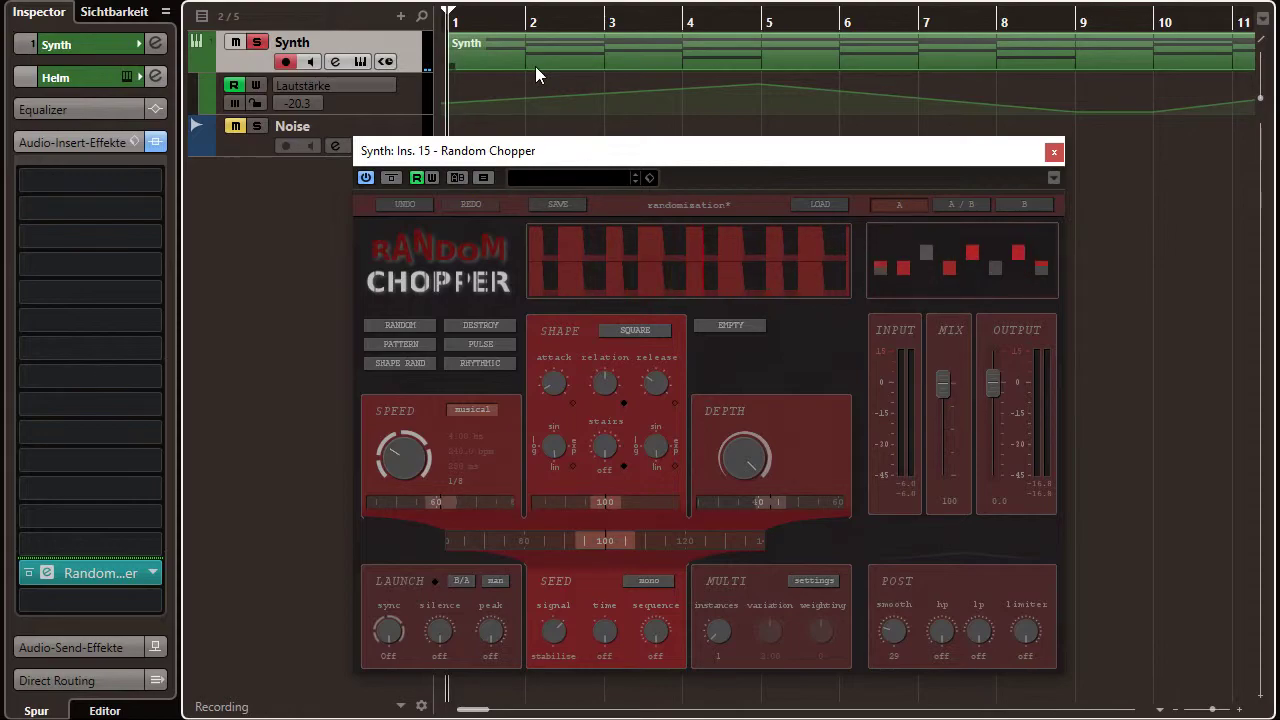
pyautogui.press('space')
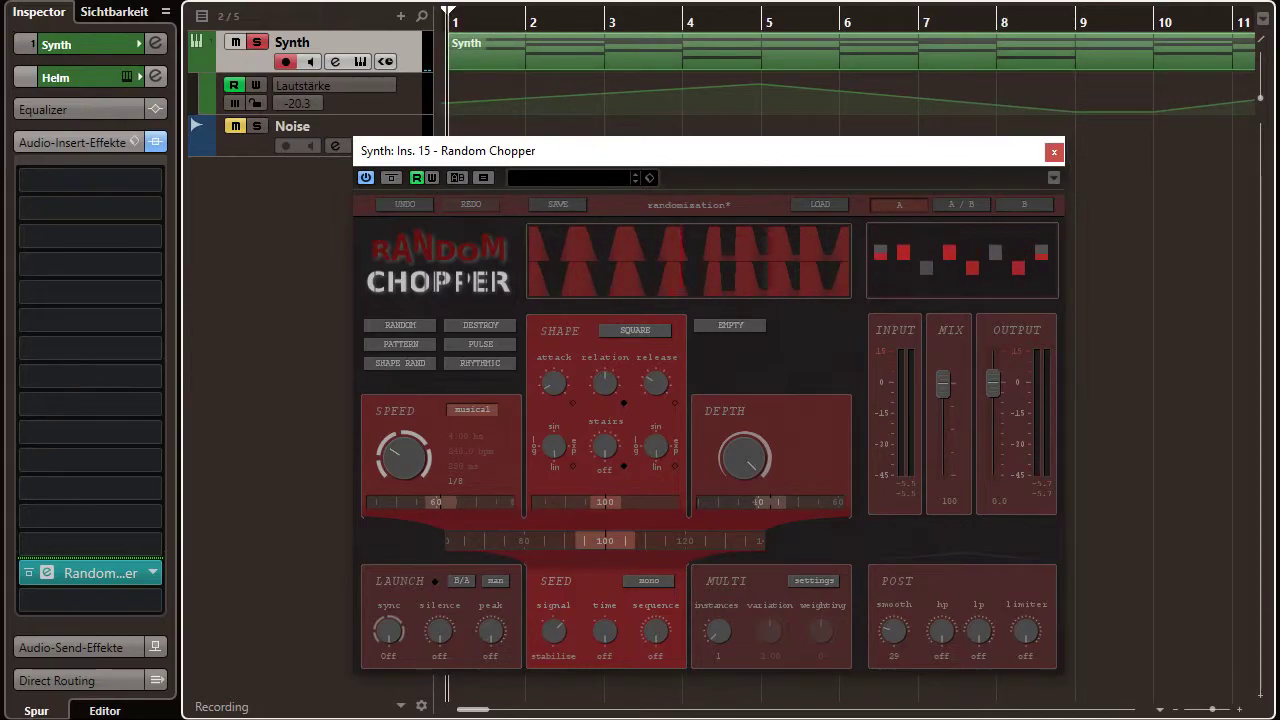
# Audition the signal seed in its loosen and constant modes, and turn it off.
pyautogui.moveTo(556, 632); pyautogui.dragTo(556, 616)
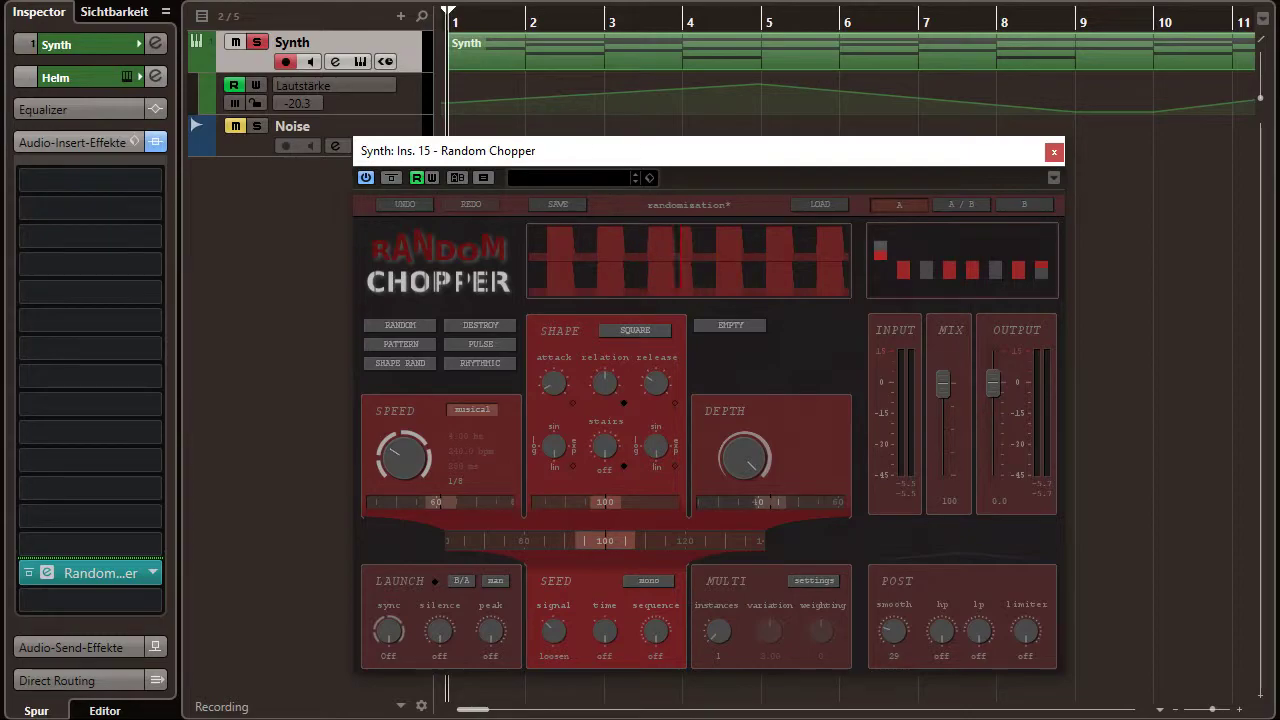
pyautogui.press('space')
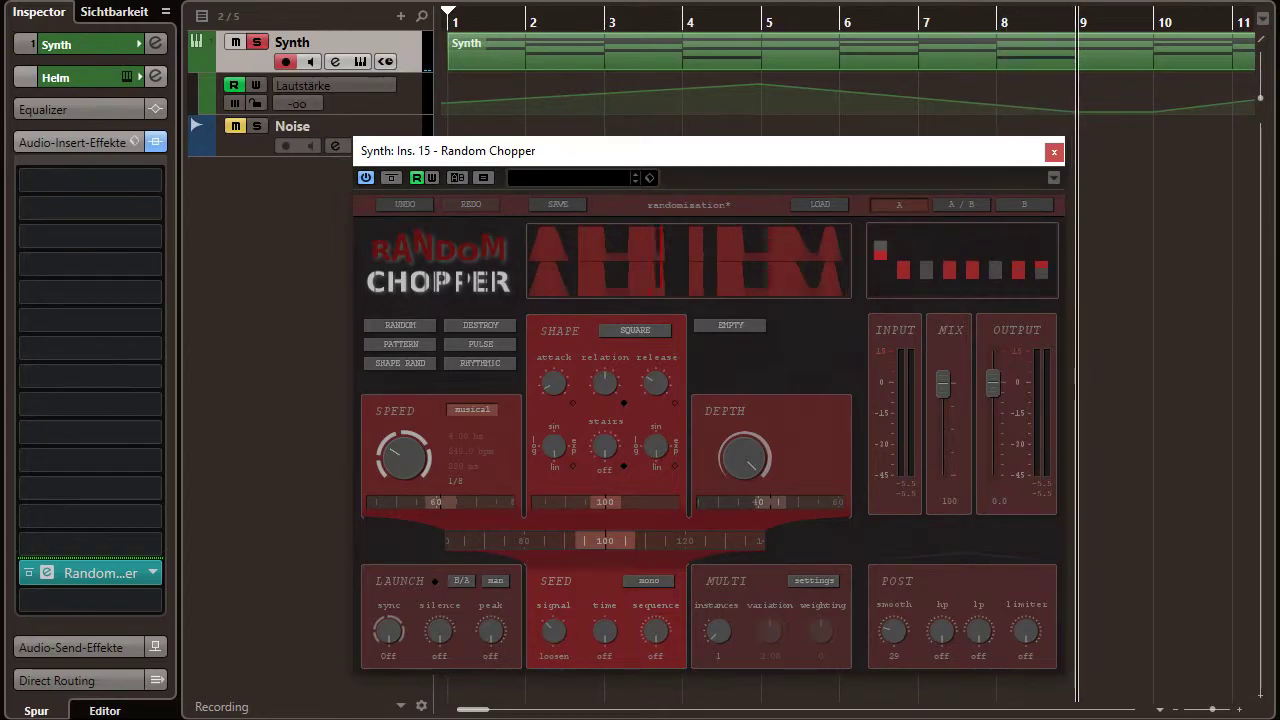
pyautogui.click(556, 630)
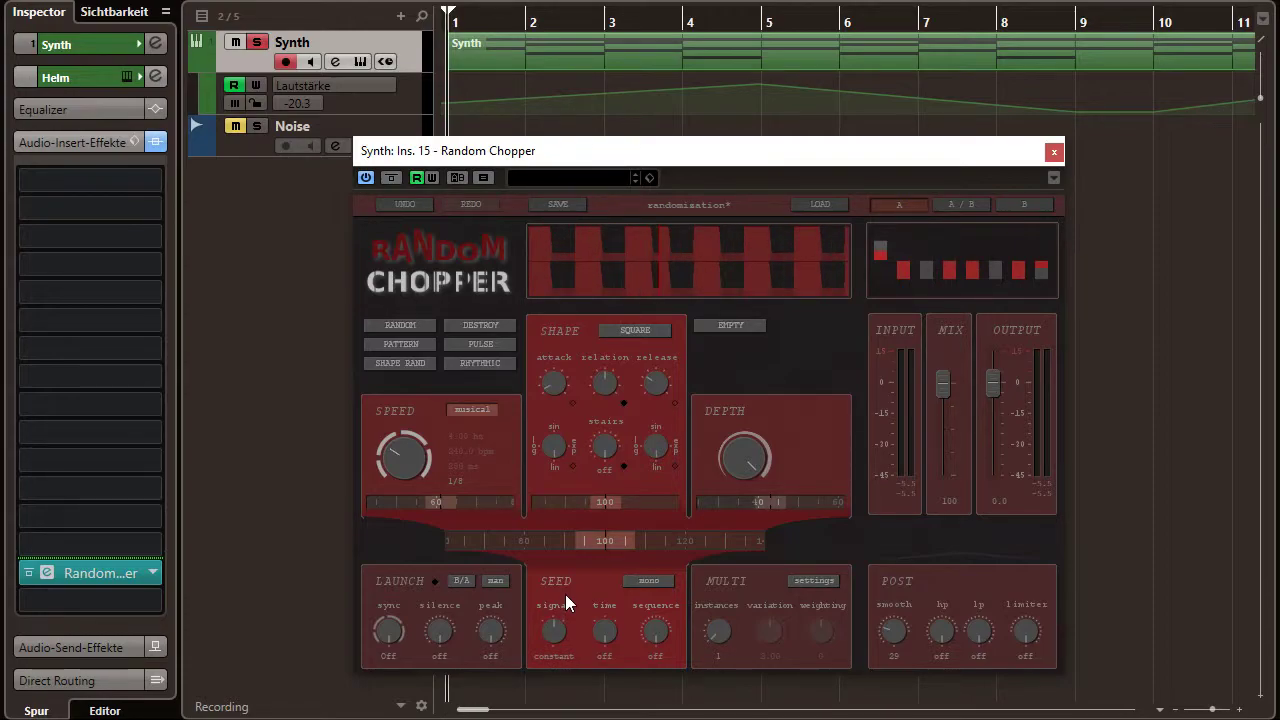
pyautogui.click(557, 630)
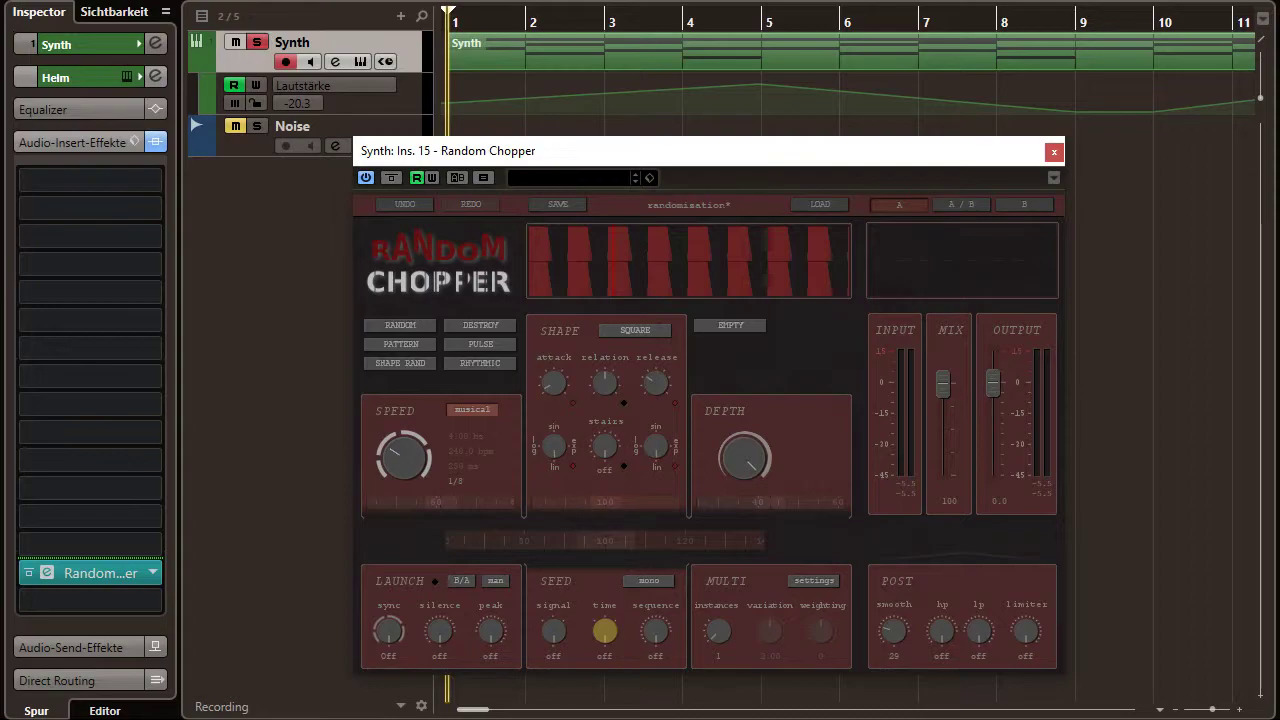
# Set the time seed to algo 1 and replay the Synth track from different timeline positions.
pyautogui.click(605, 630)
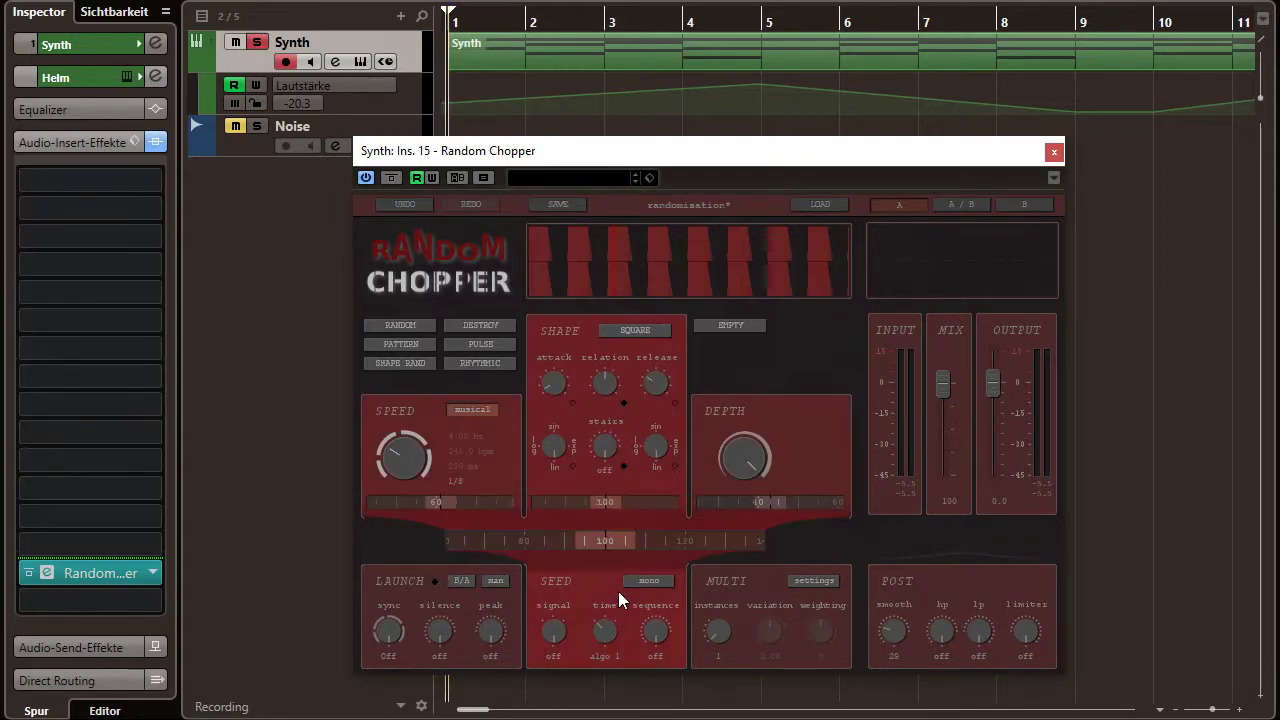
pyautogui.press('space')
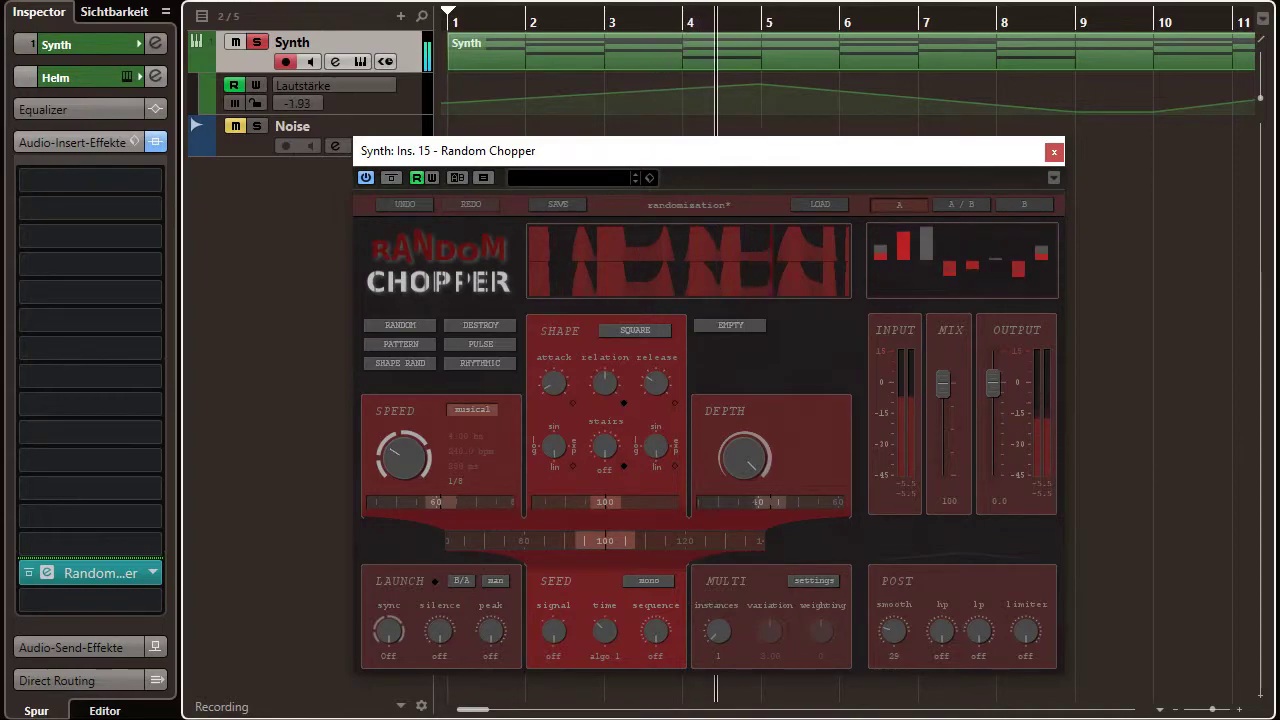
pyautogui.click(604, 17)
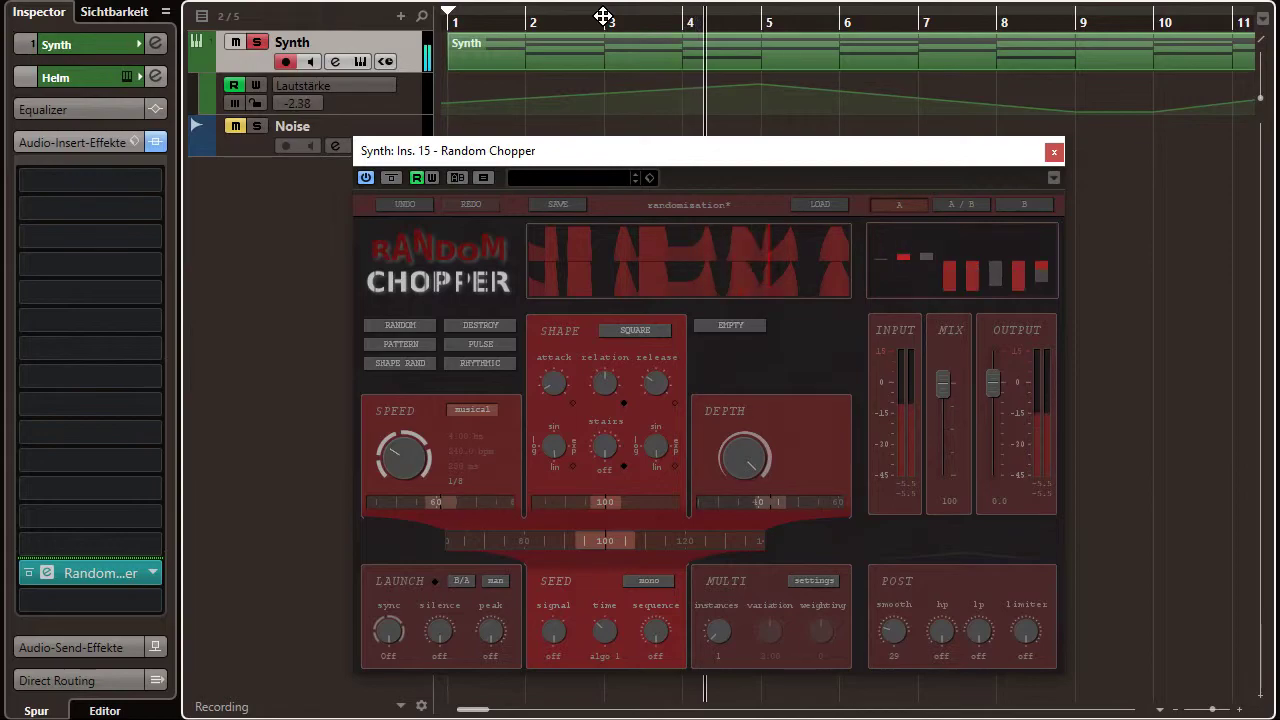
pyautogui.press('space')
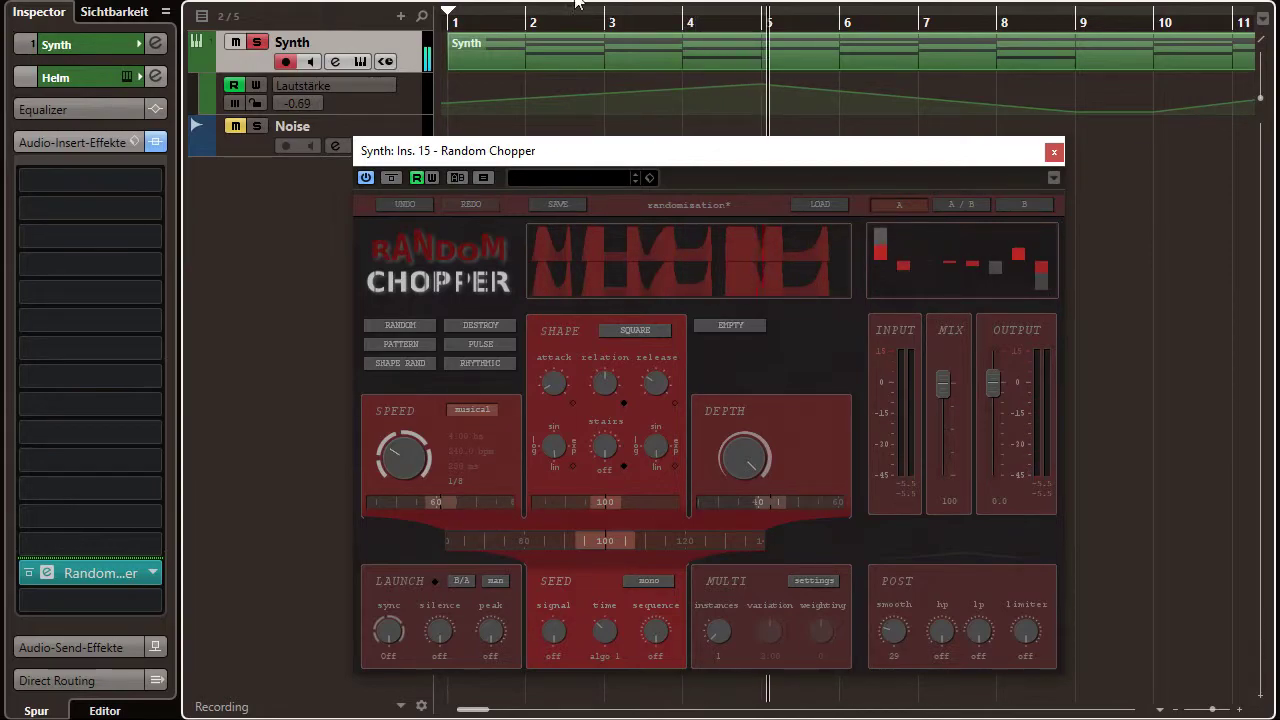
pyautogui.press('Home')
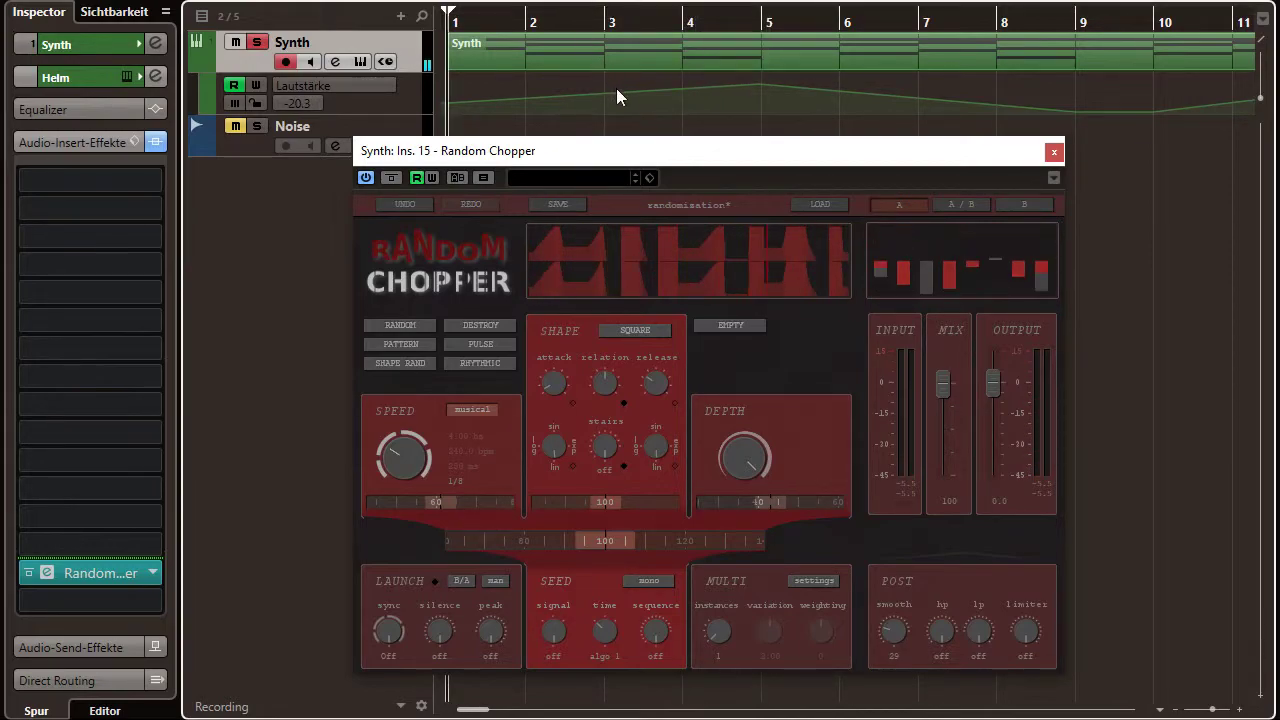
# Move the Synth chopper window aside and open the Random Chopper insert of the Noise track.
pyautogui.moveTo(636, 151); pyautogui.dragTo(832, 0)
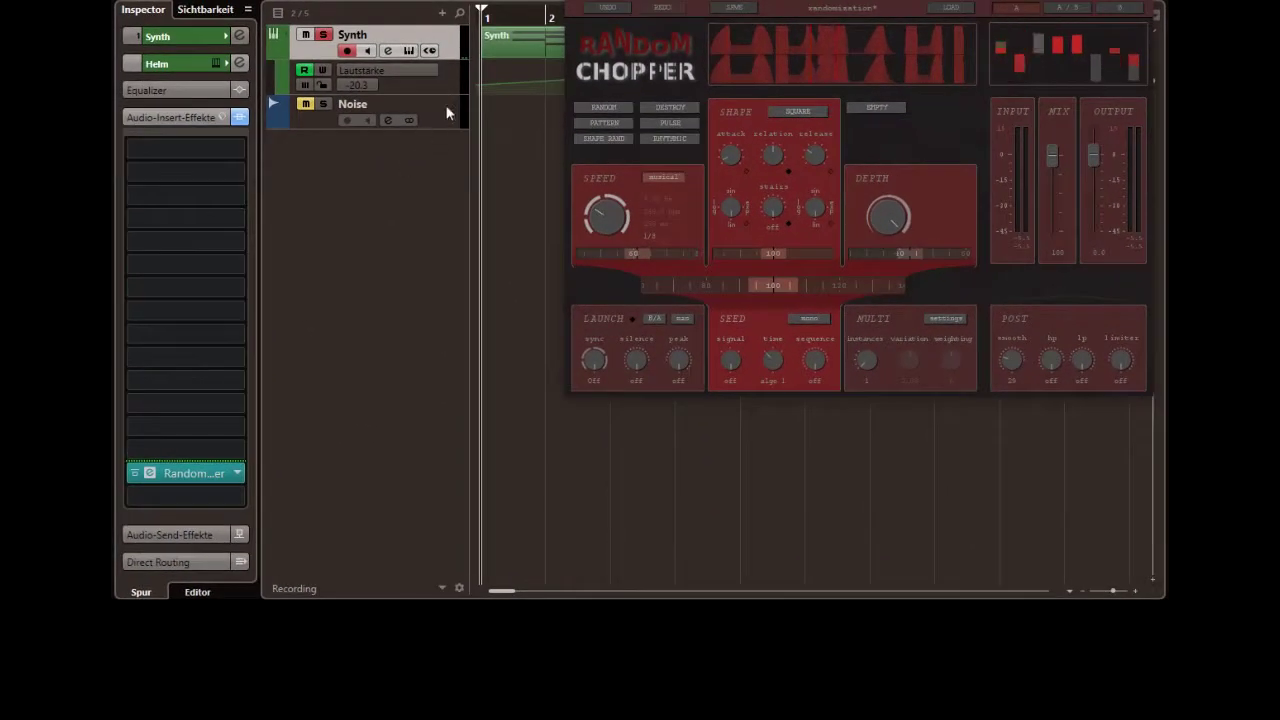
pyautogui.click(407, 139)
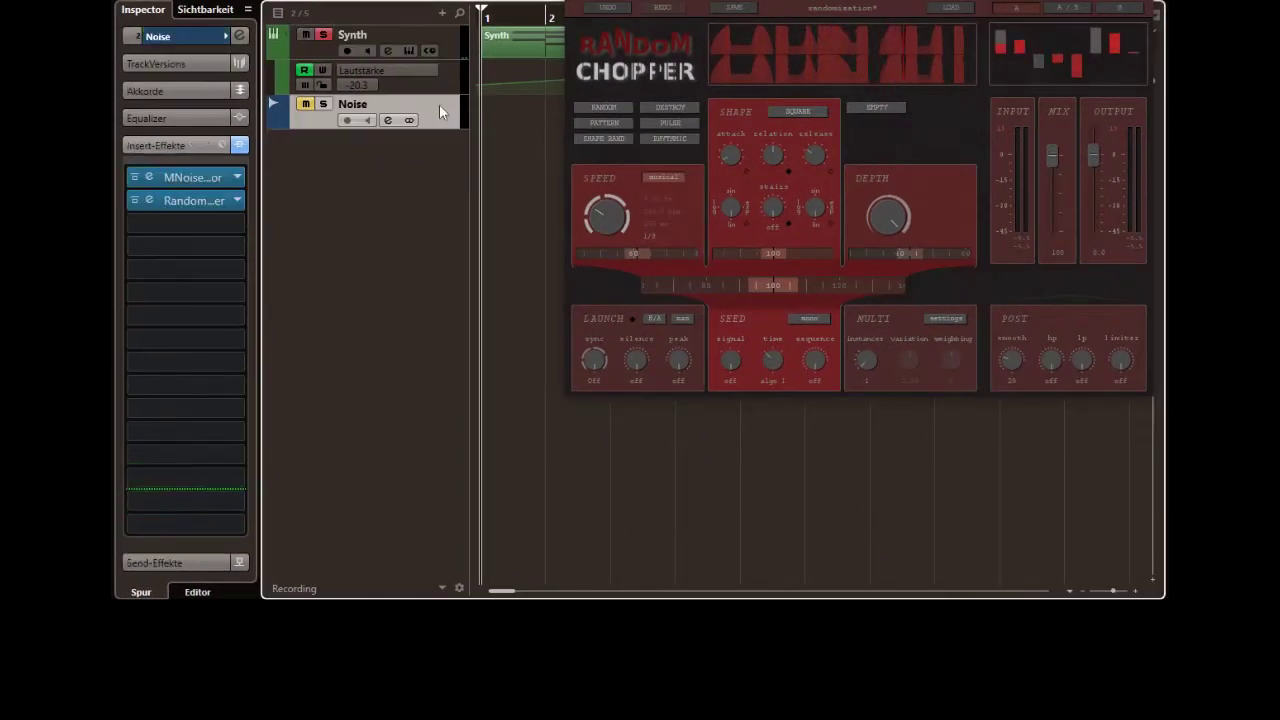
pyautogui.click(183, 200)
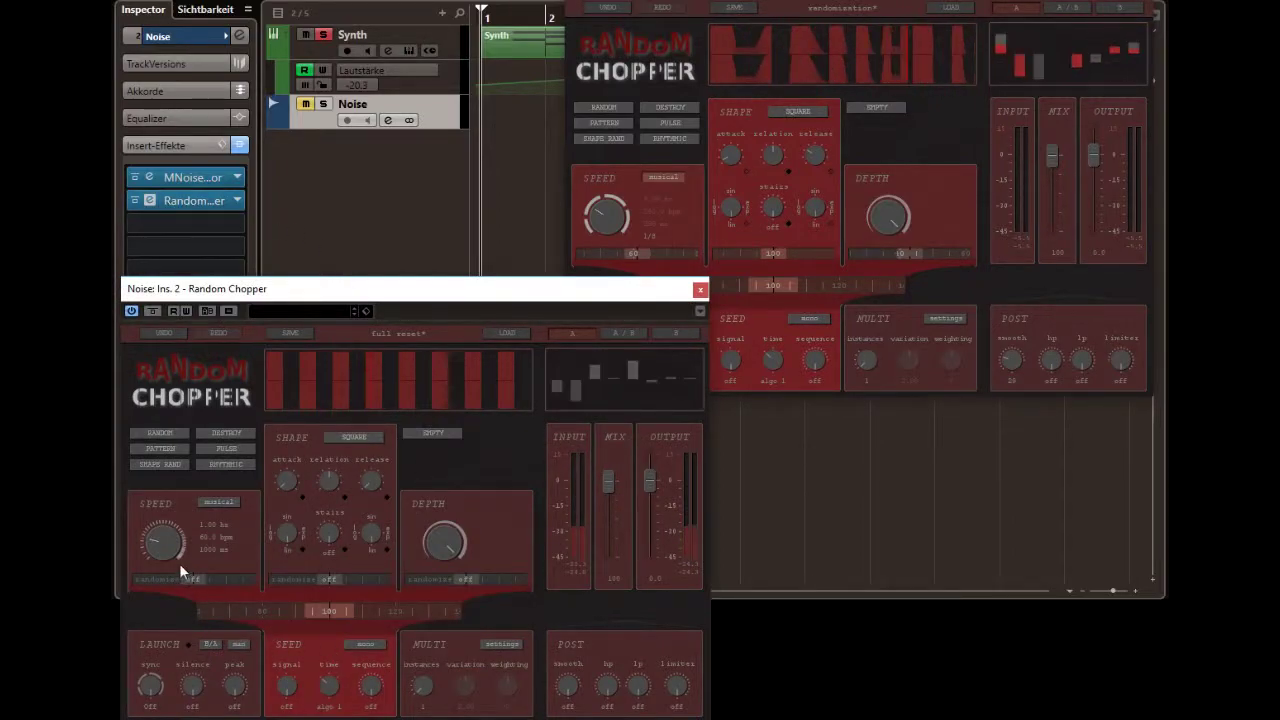
# Switch the Noise chopper's speed to musical at 1/8 and set its speed randomization to 60, matching the Synth chopper.
pyautogui.click(218, 500)
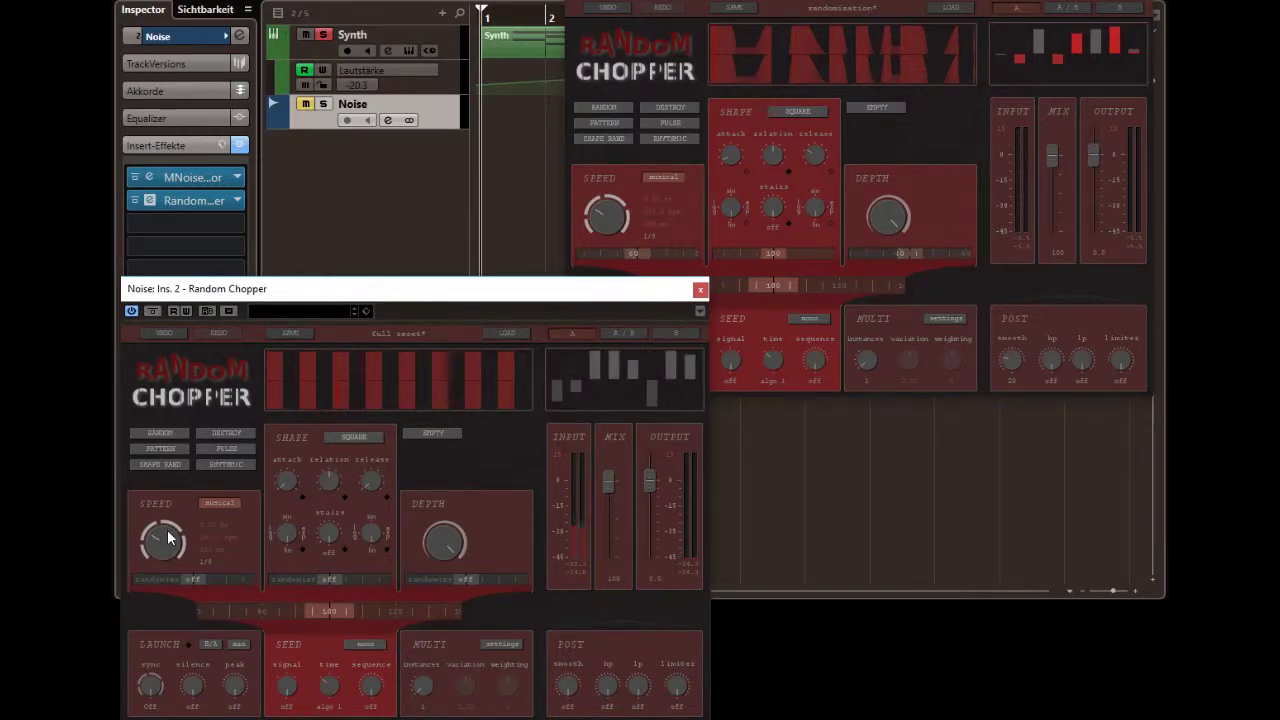
pyautogui.doubleClick(657, 250)
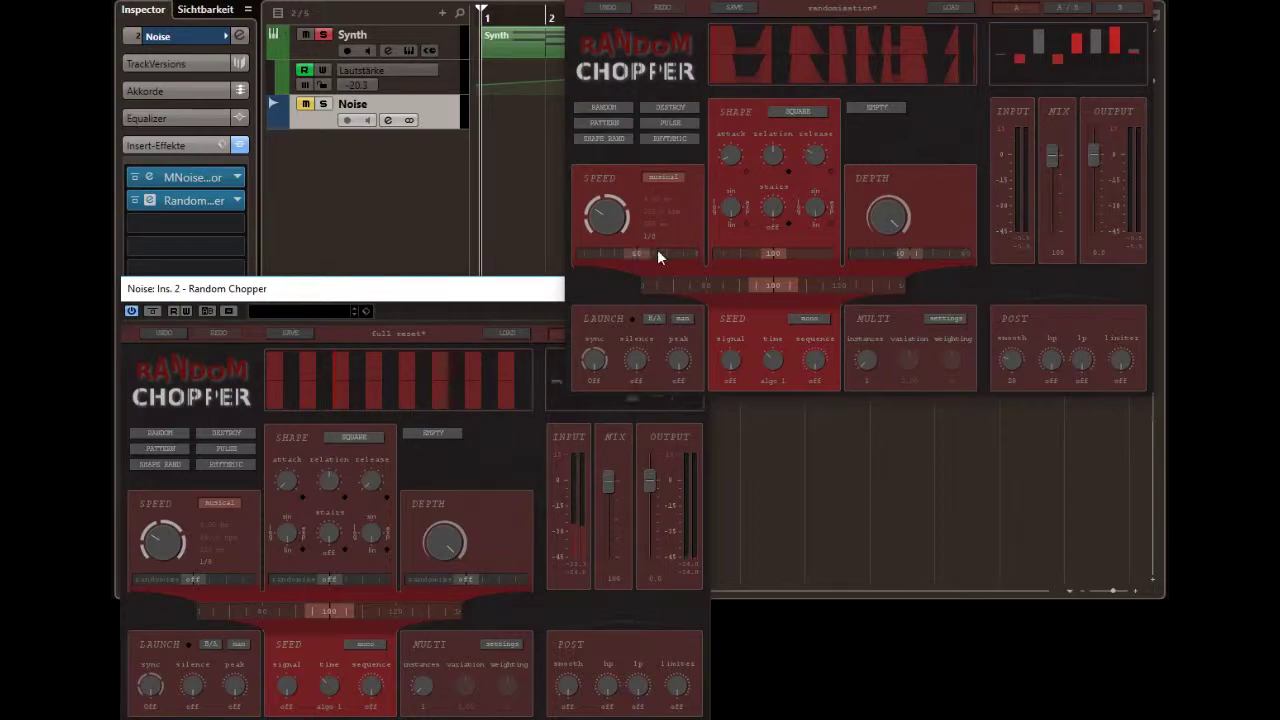
pyautogui.doubleClick(212, 577)
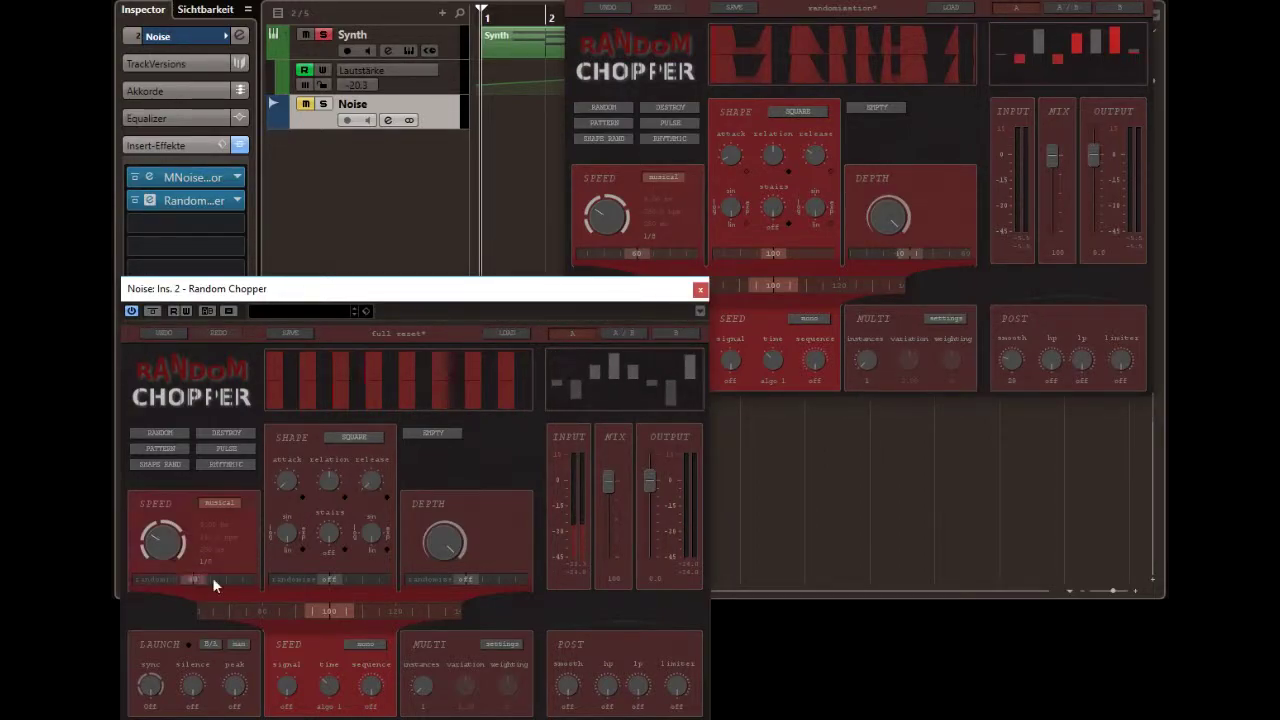
# Solo the Noise track to audition it together with the synth, and mute it again.
pyautogui.click(321, 105)
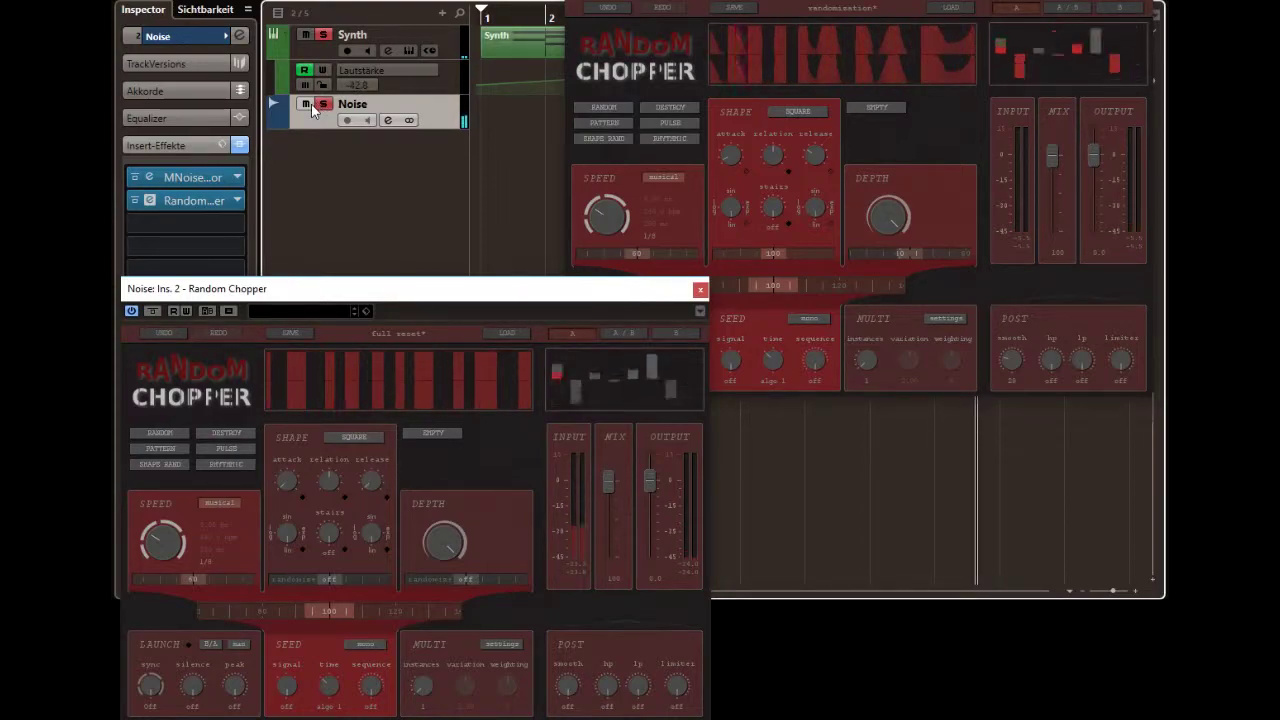
pyautogui.click(307, 106)
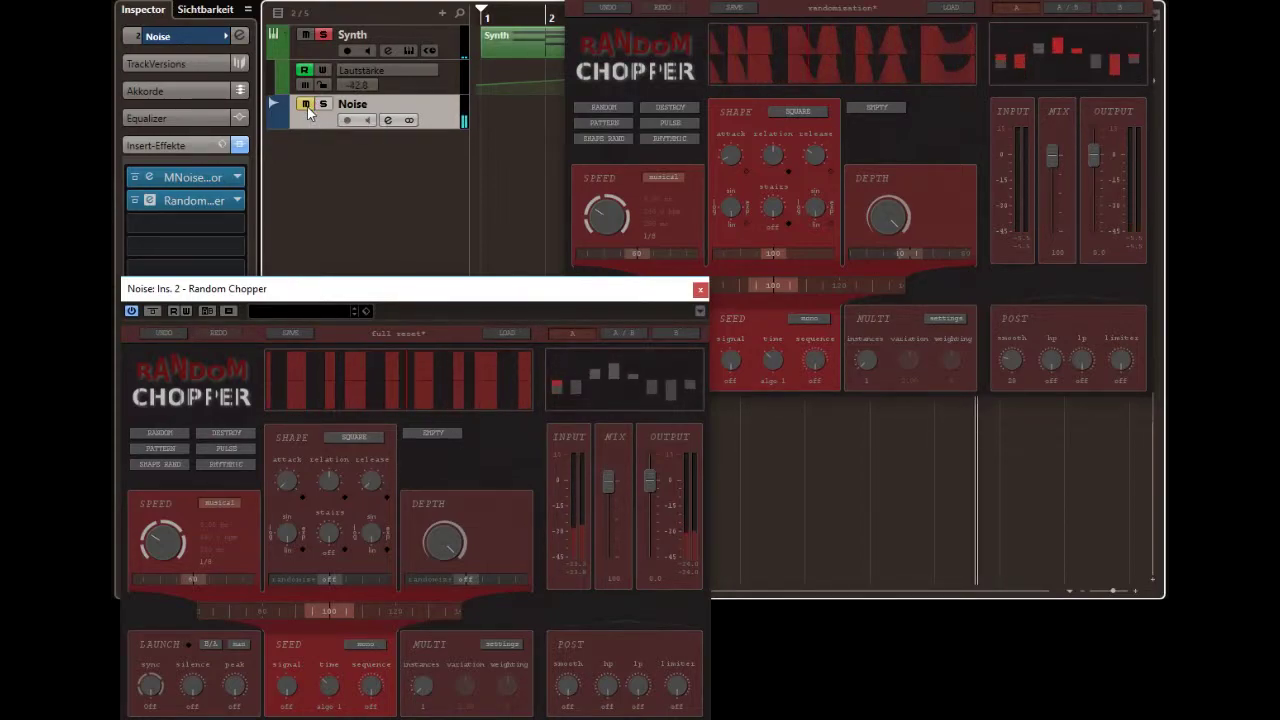
# Close the Noise chopper, move the Synth chopper back into view and set its sequence seed to 18.
pyautogui.click(703, 290)
pyautogui.moveTo(794, 2); pyautogui.dragTo(661, 123)
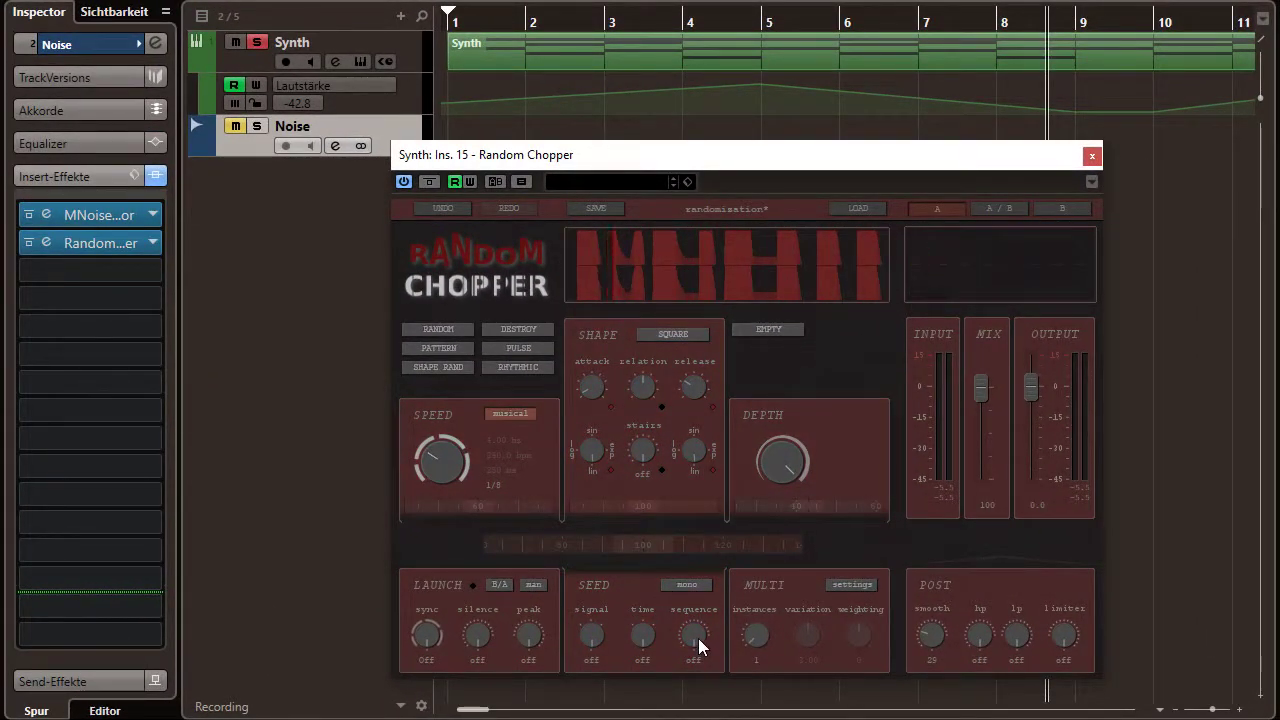
pyautogui.click(695, 636)
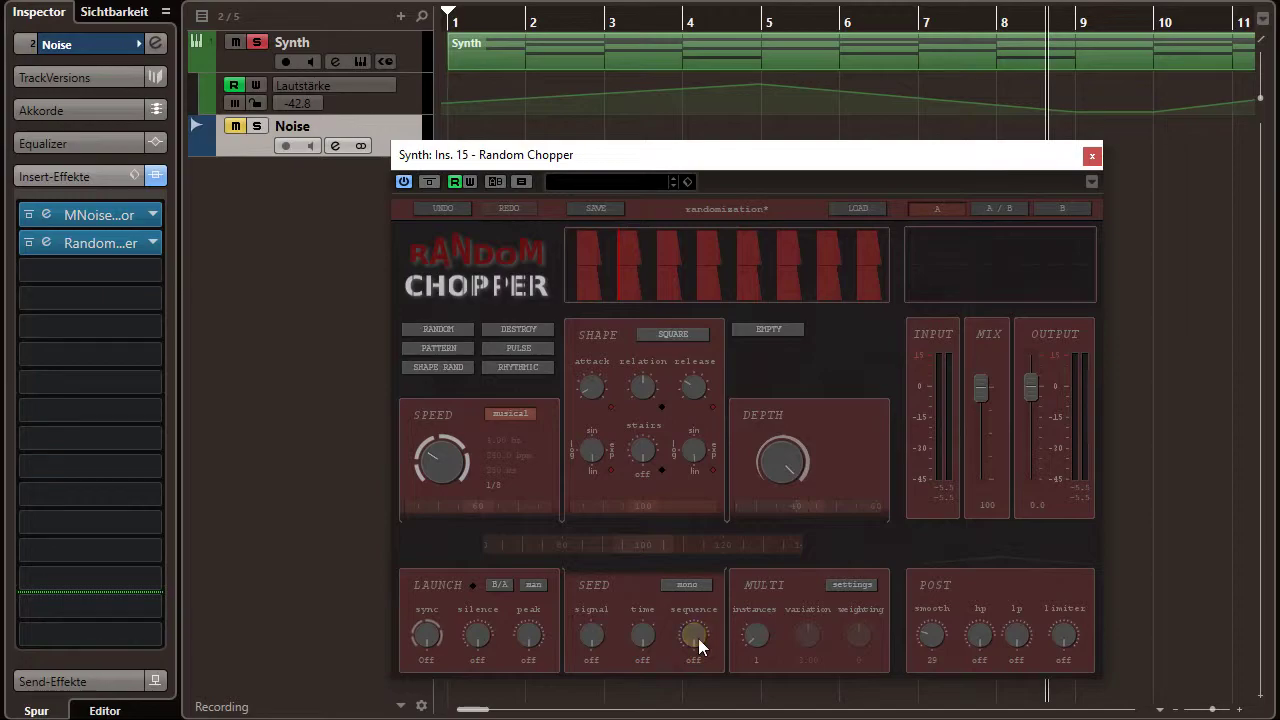
pyautogui.moveTo(698, 638); pyautogui.dragTo(696, 630)
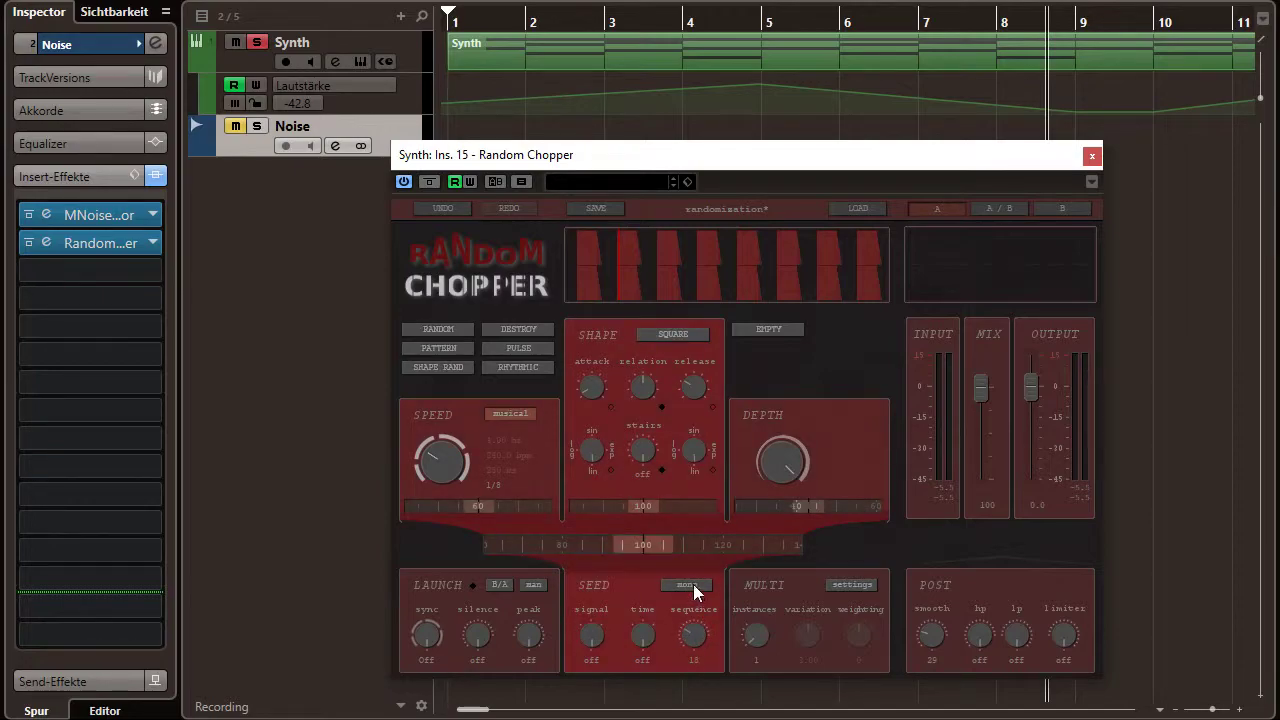